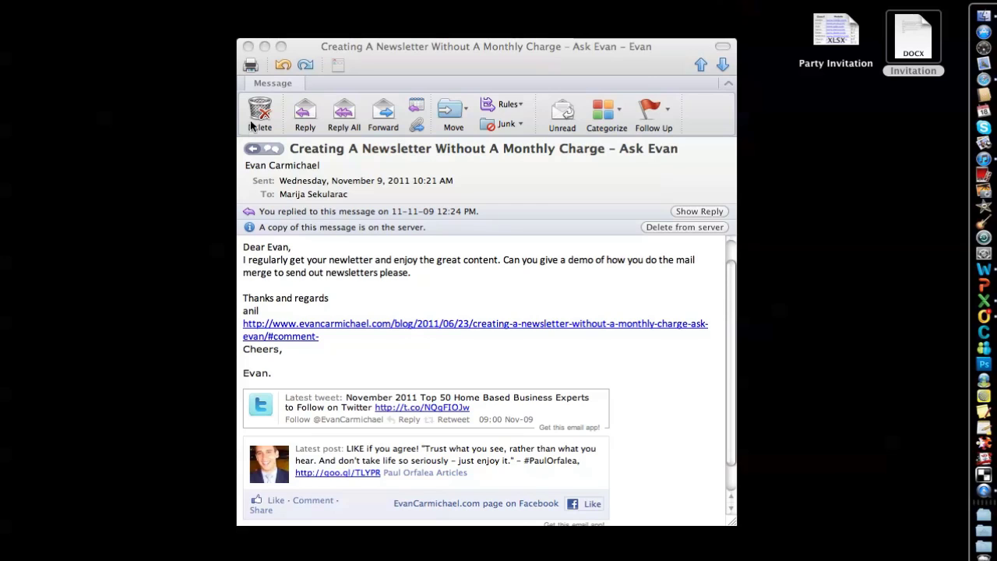
Minimize the Outlook message asking for a mail merge demo
{"action": "left_click", "coordinate": [264, 47]}
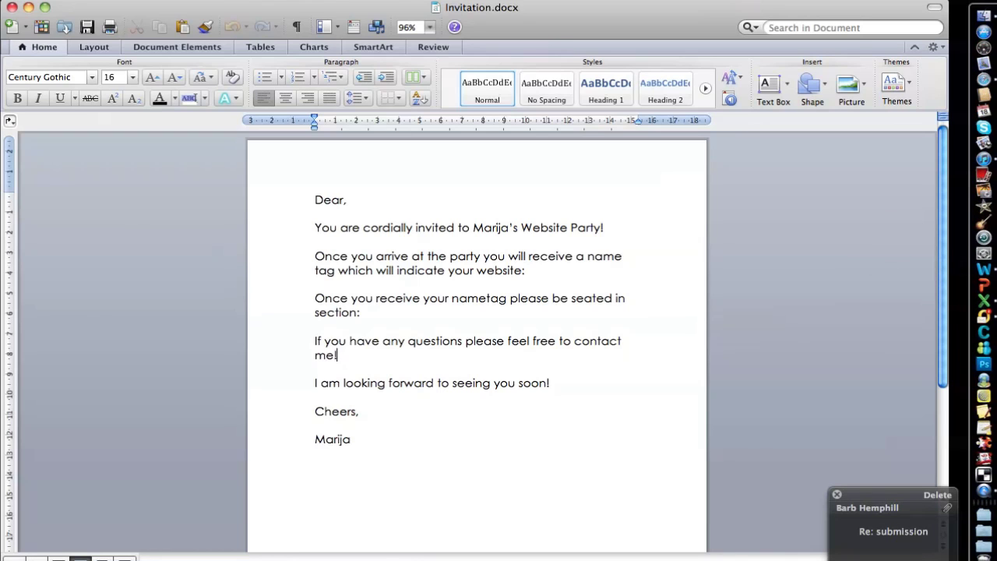
Dismiss the new-mail notification and mark the field spots after Dear, website: and section:
{"action": "left_click", "coordinate": [835, 493]}
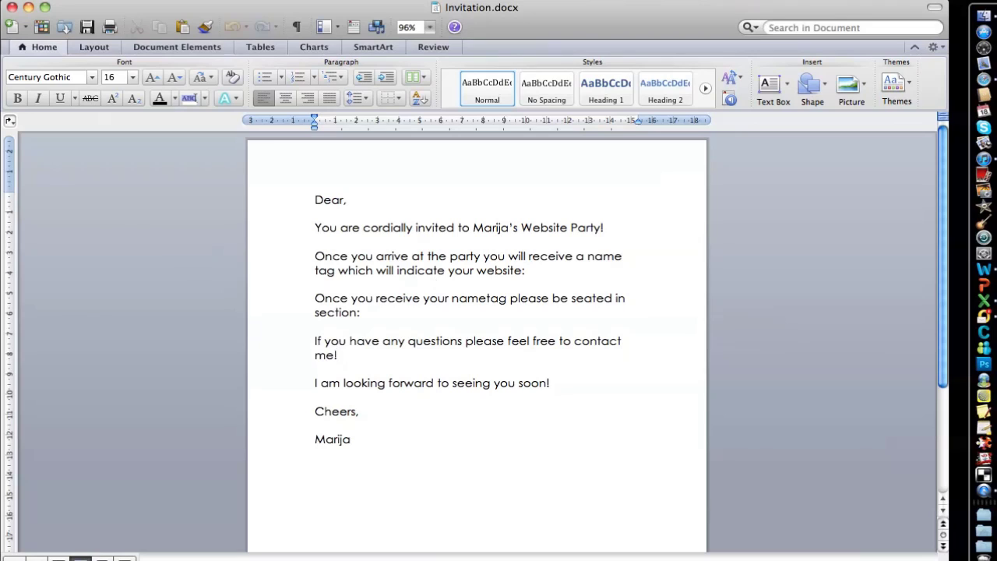
{"action": "left_click", "coordinate": [343, 199]}
{"action": "left_click_drag", "start_coordinate": [525, 270], "coordinate": [536, 276]}
{"action": "left_click", "coordinate": [363, 312]}
{"action": "left_click_drag", "start_coordinate": [364, 312], "coordinate": [369, 319]}
Bring up the Party Invitation workbook, review its Guest, Website and Section headers, and save it
{"action": "left_click", "coordinate": [28, 7]}
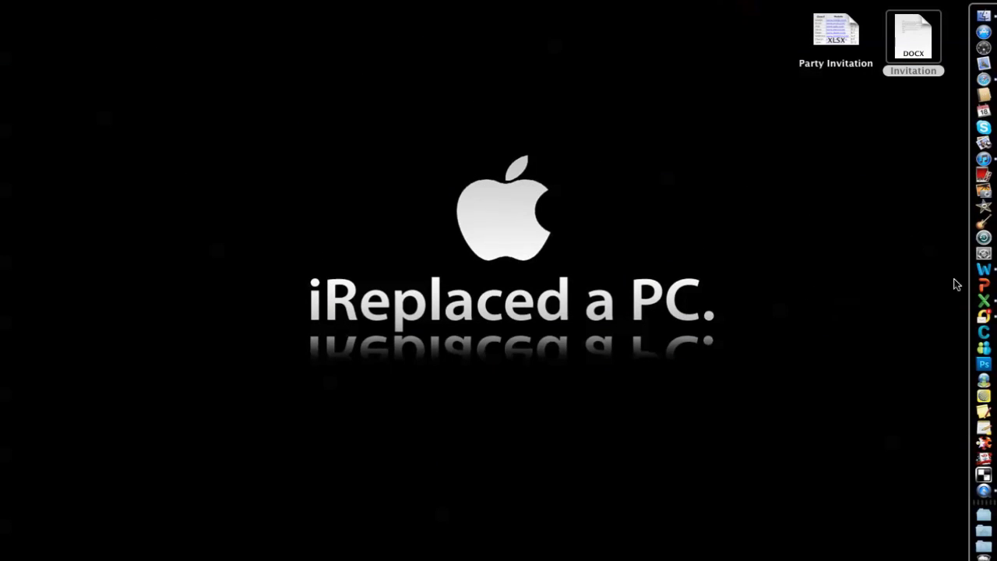
{"action": "left_click", "coordinate": [984, 304]}
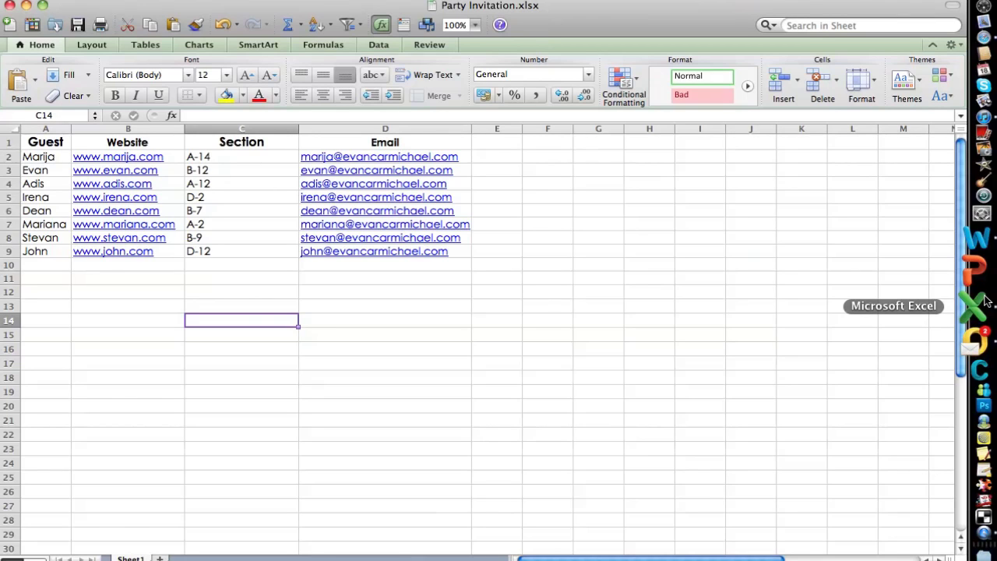
{"action": "left_click", "coordinate": [58, 142]}
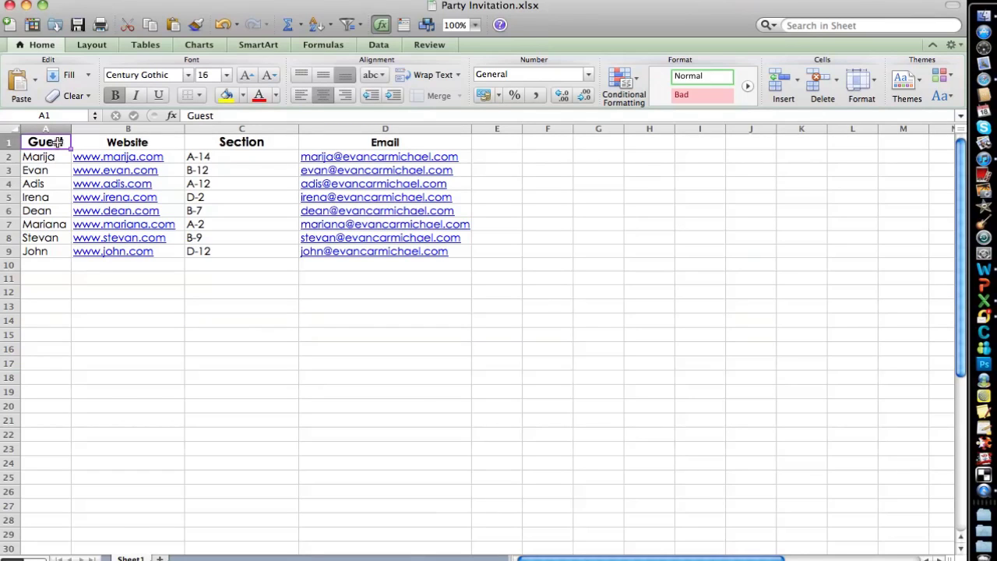
{"action": "left_click", "coordinate": [109, 146]}
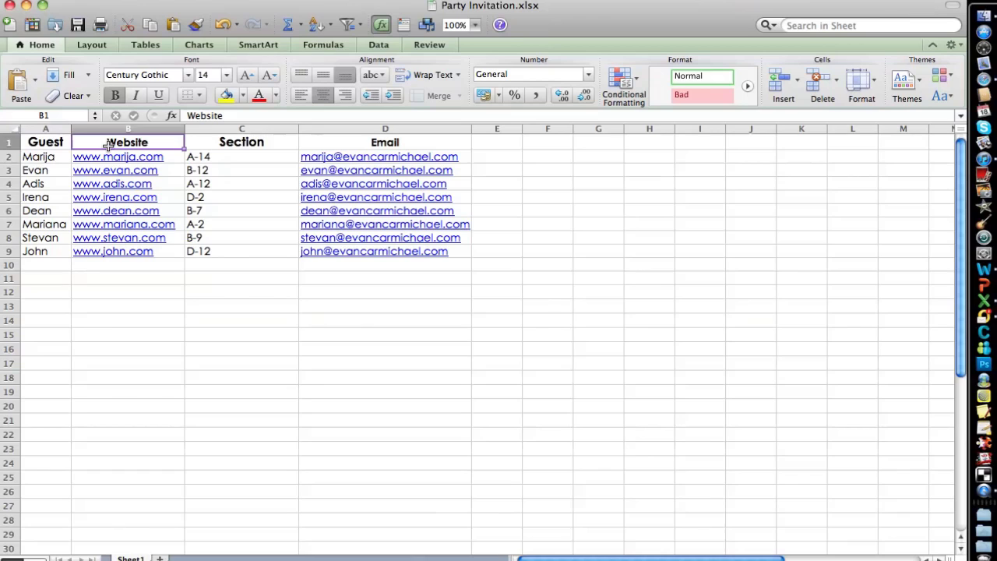
{"action": "left_click", "coordinate": [242, 142]}
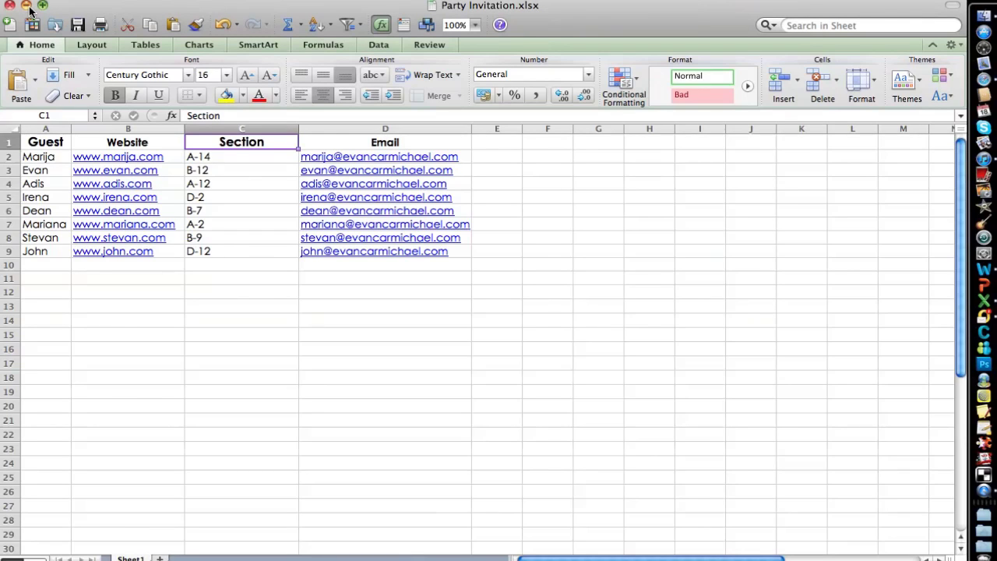
{"action": "left_click", "coordinate": [81, 29]}
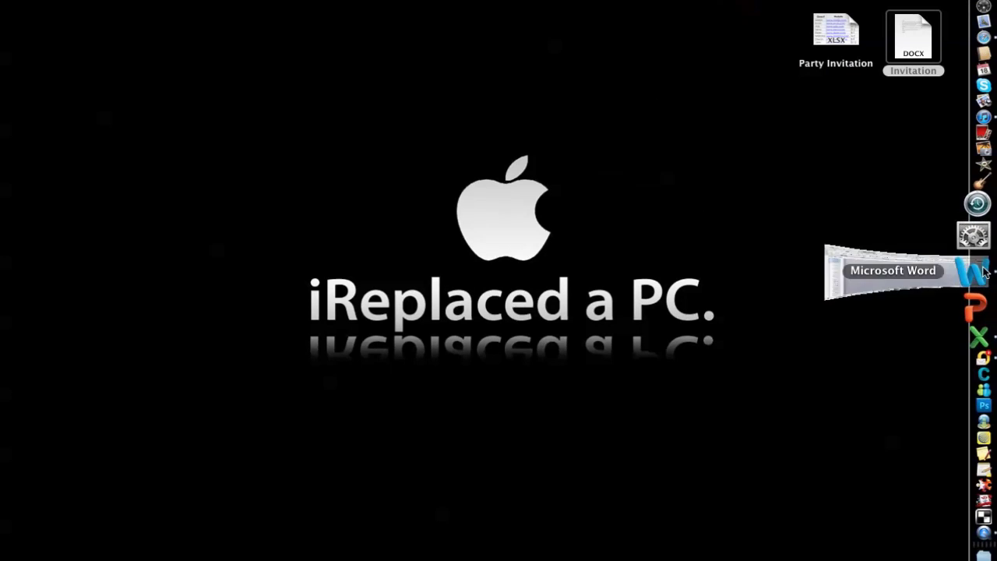
In the Mail Merge Manager, make the Invitation letter a Form Letters document
{"action": "left_click", "coordinate": [983, 269]}
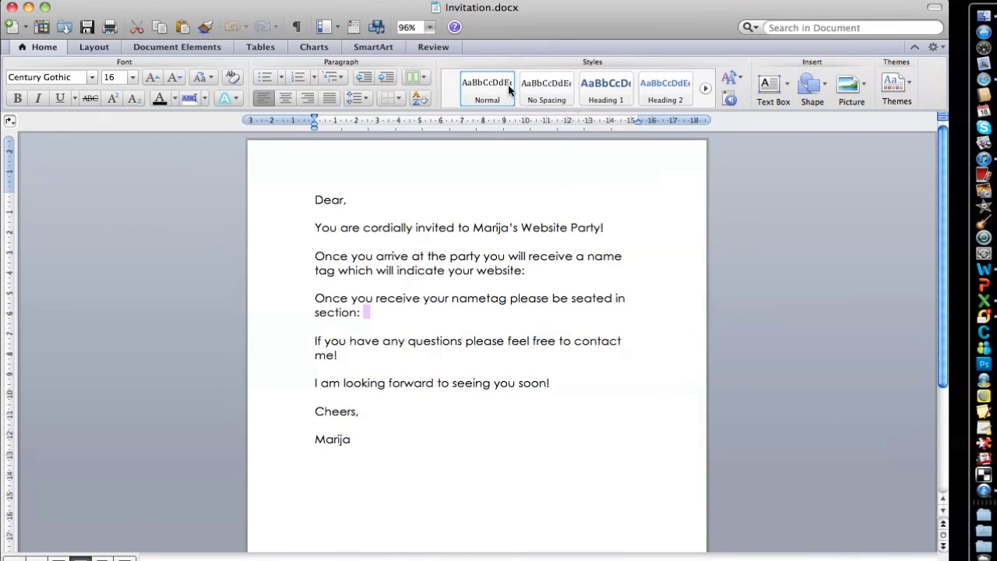
{"action": "left_click", "coordinate": [343, 1]}
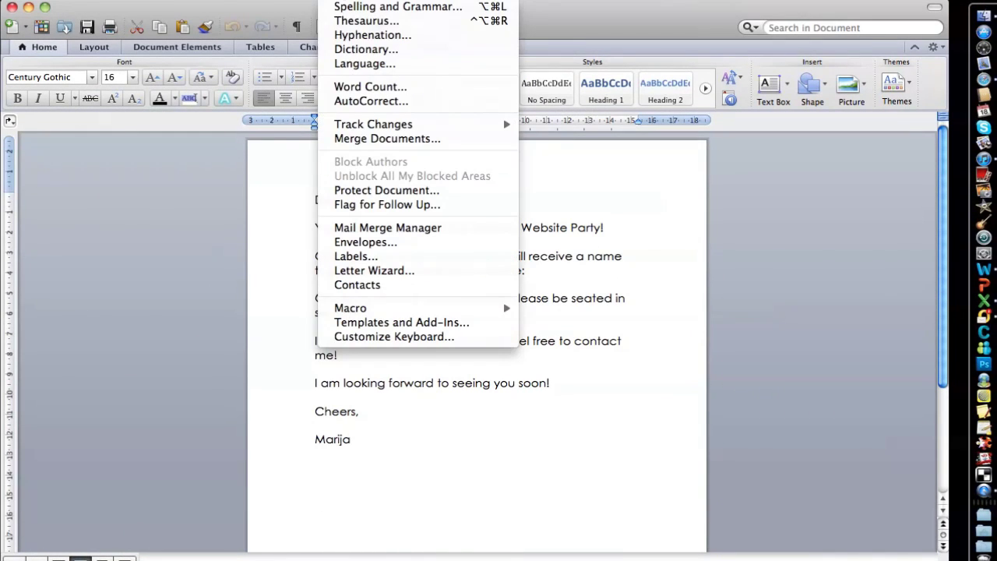
{"action": "left_click", "coordinate": [402, 227]}
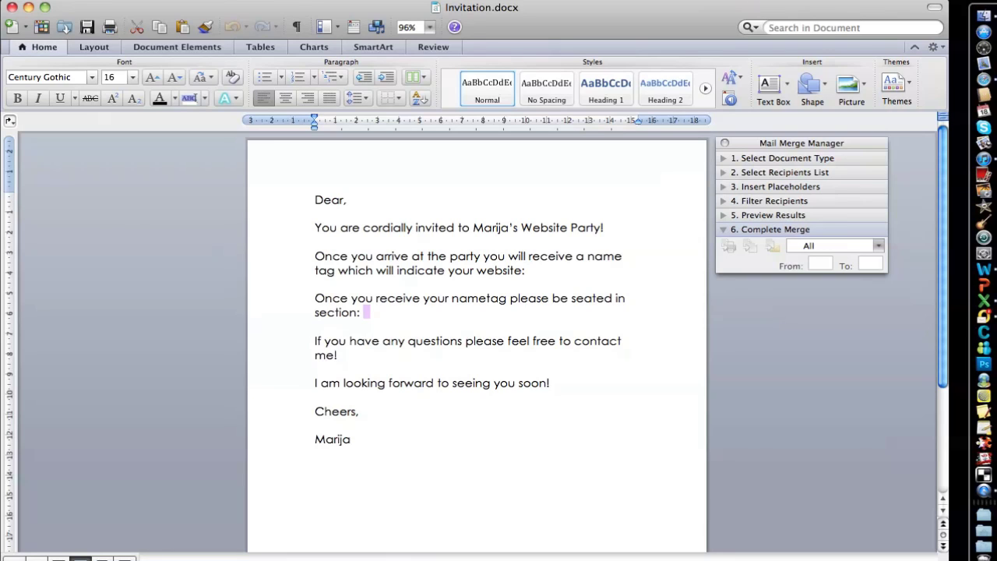
{"action": "left_click", "coordinate": [731, 158]}
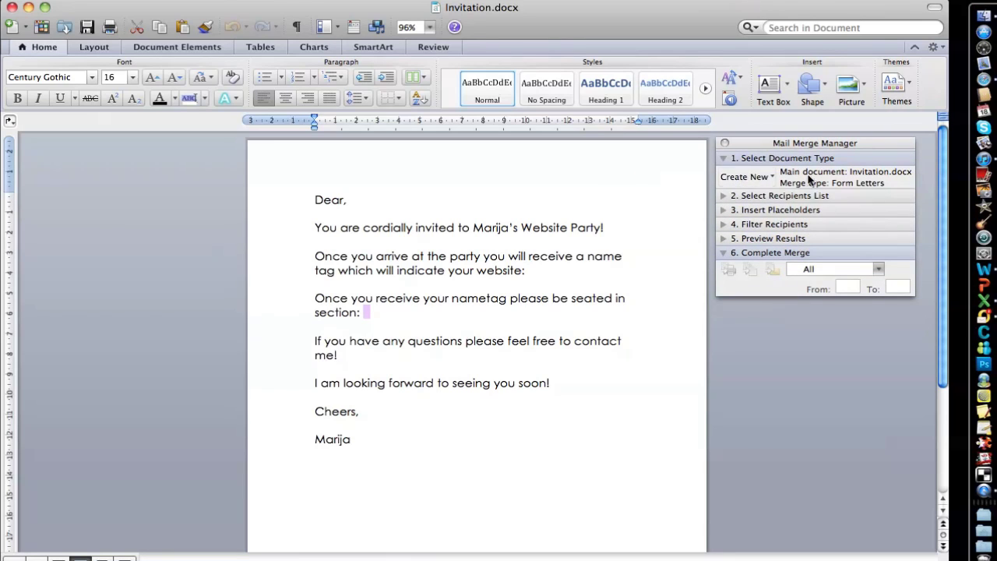
{"action": "left_click", "coordinate": [760, 179]}
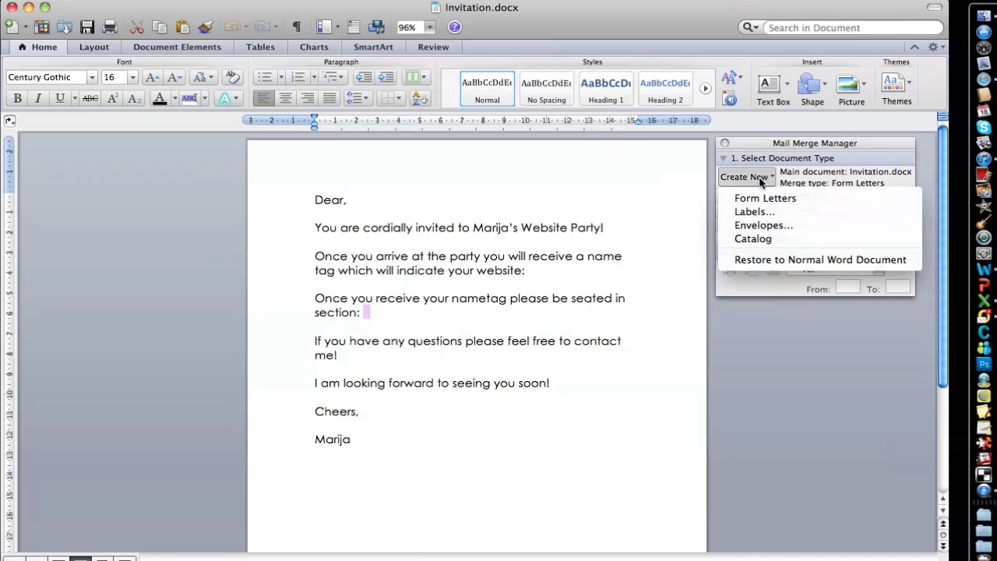
{"action": "left_click", "coordinate": [763, 198]}
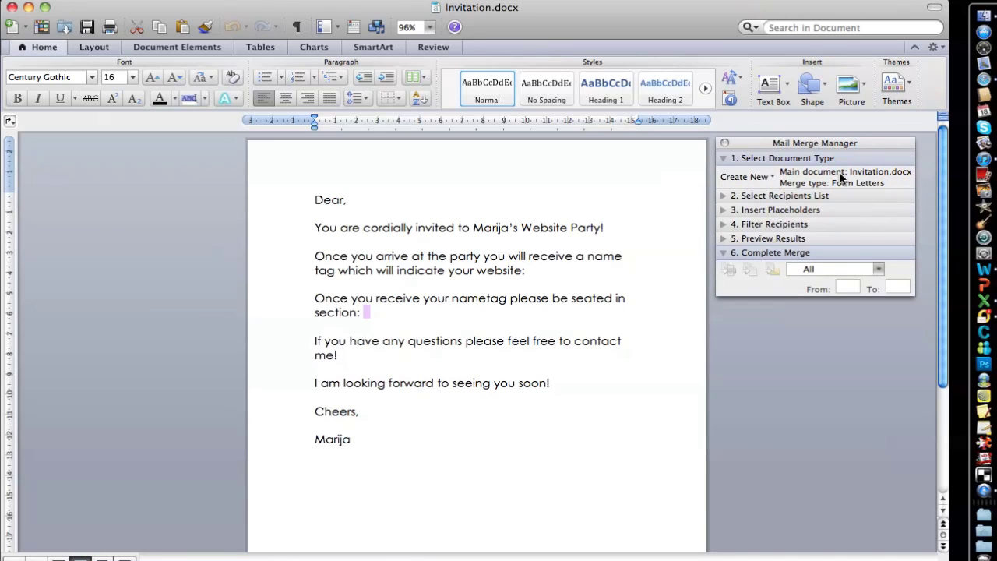
{"action": "left_click", "coordinate": [770, 177]}
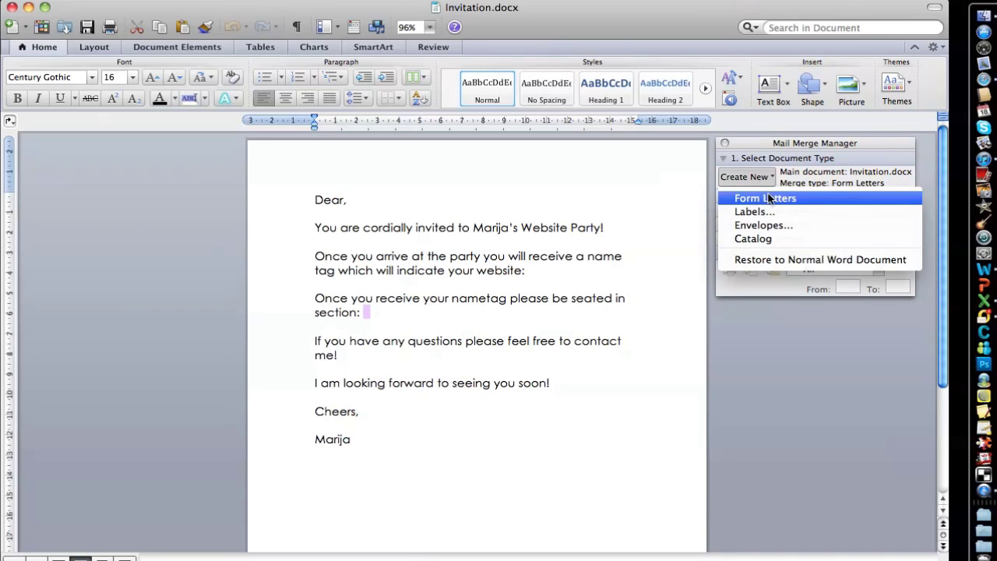
{"action": "left_click", "coordinate": [814, 198]}
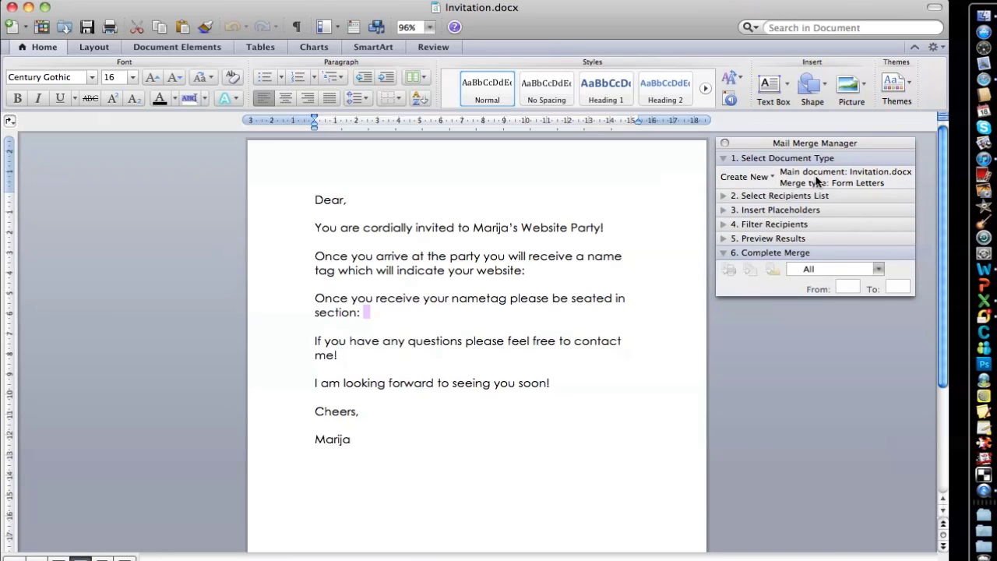
Expand Select Recipients List to show the Get List options
{"action": "left_click", "coordinate": [788, 158]}
{"action": "left_click", "coordinate": [771, 172]}
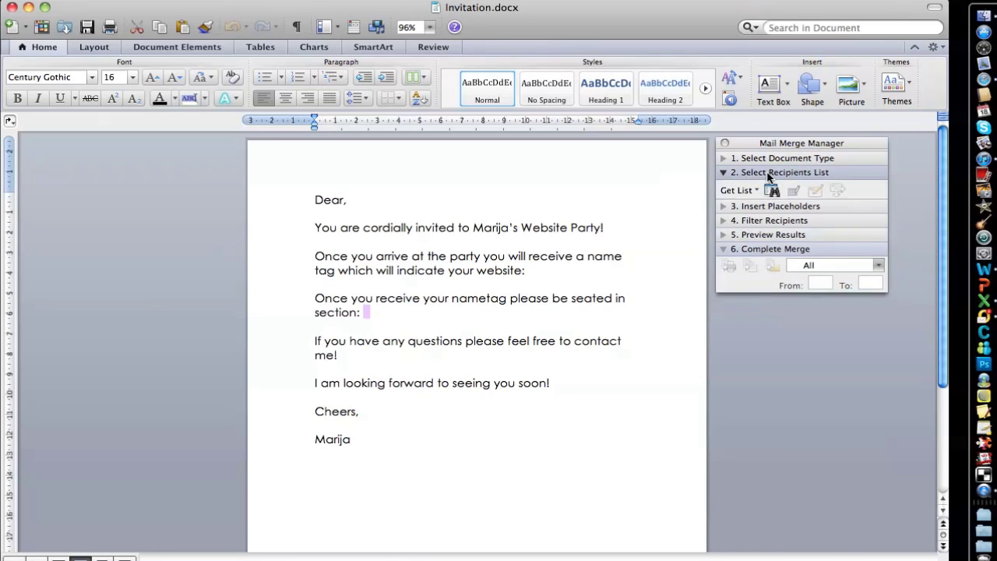
{"action": "left_click", "coordinate": [739, 191]}
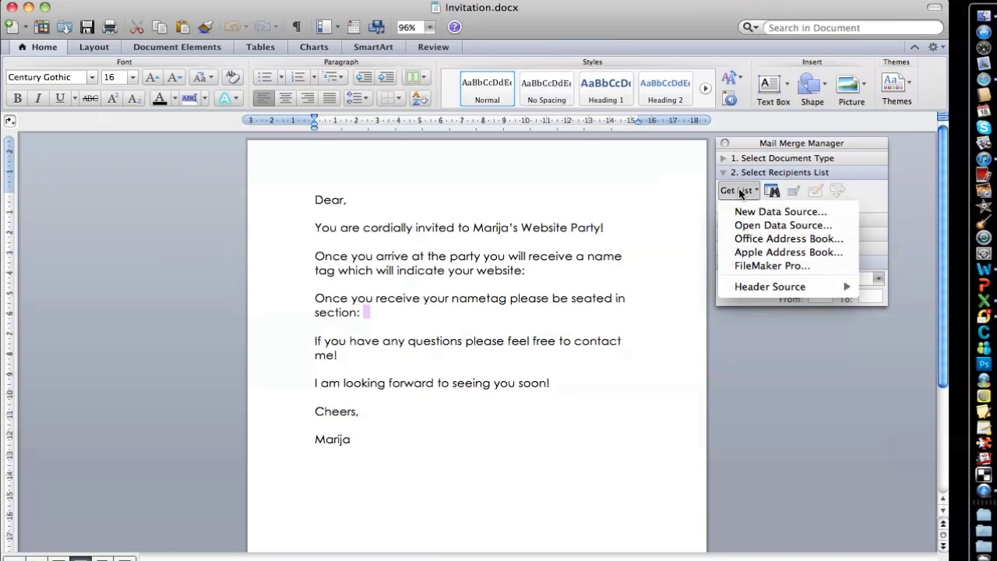
Open the Party Invitation workbook as data source, using the entire Sheet1 as recipients
{"action": "left_click", "coordinate": [745, 225]}
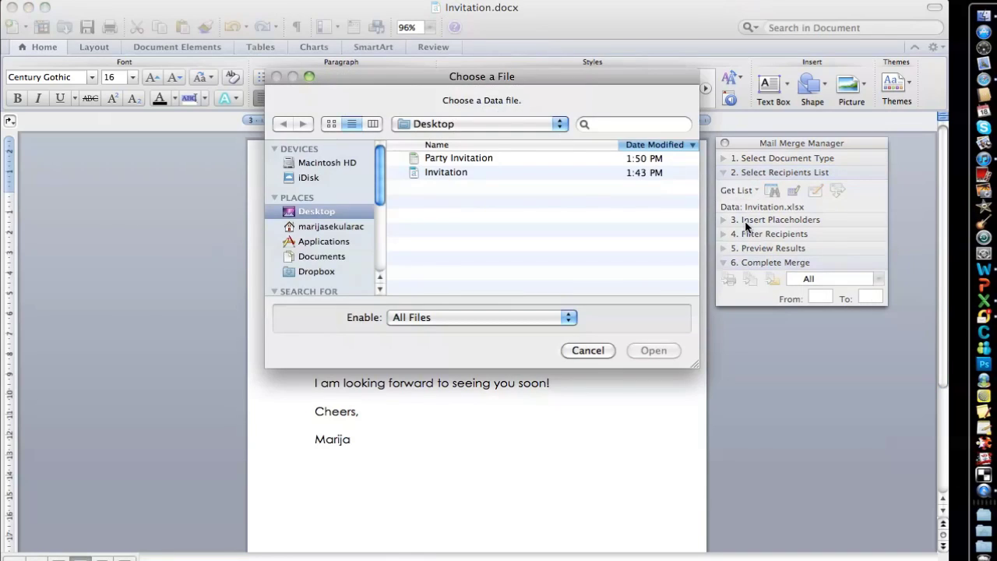
{"action": "left_click", "coordinate": [491, 154]}
{"action": "double_click", "coordinate": [490, 154]}
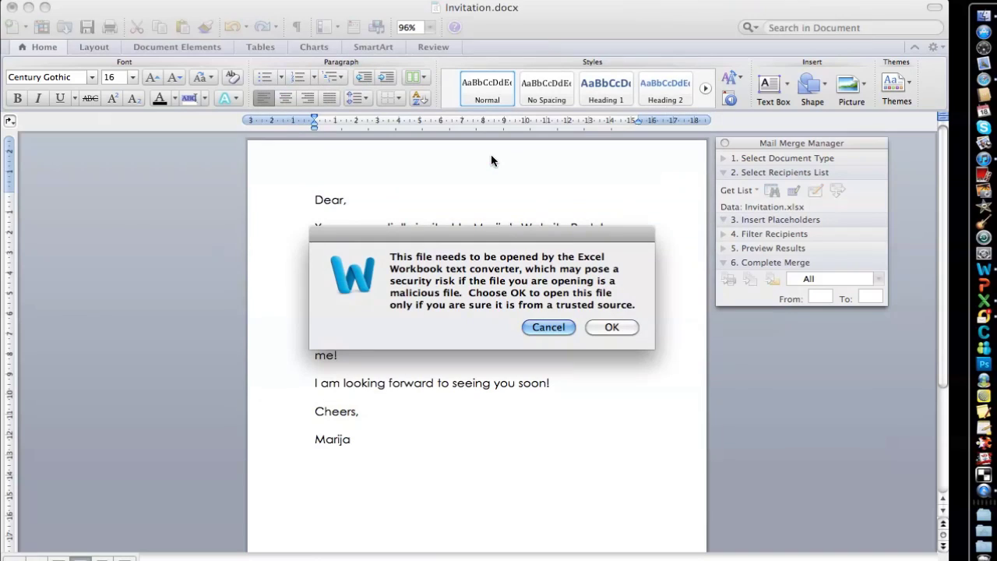
{"action": "left_click", "coordinate": [612, 328]}
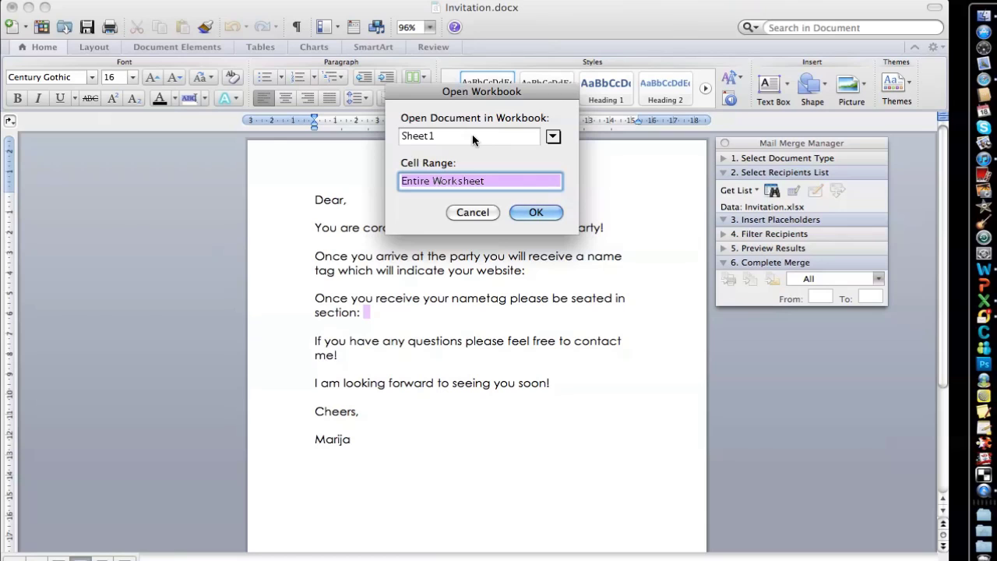
{"action": "left_click", "coordinate": [536, 212]}
Drag the Guest, Website and Section placeholders into the letter after Dear, website: and section:
{"action": "left_click", "coordinate": [785, 174]}
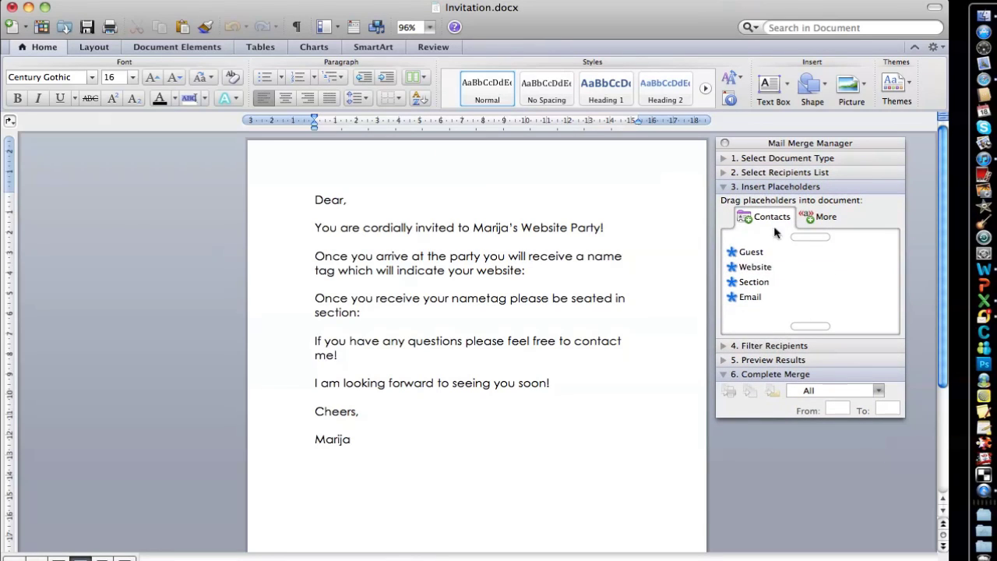
{"action": "left_click_drag", "start_coordinate": [778, 282], "coordinate": [362, 313]}
{"action": "left_click", "coordinate": [344, 200]}
{"action": "left_click_drag", "start_coordinate": [748, 253], "coordinate": [343, 204]}
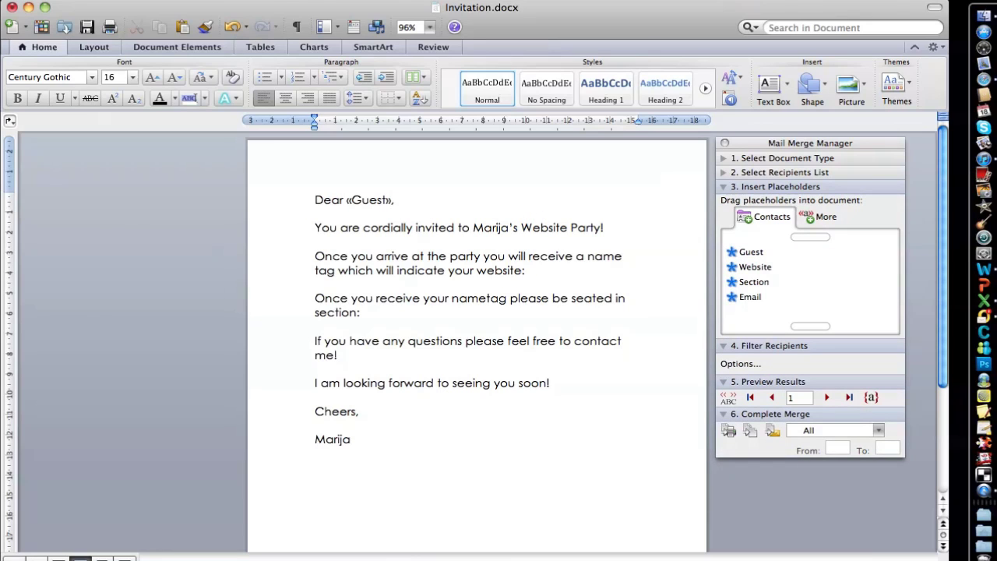
{"action": "left_click", "coordinate": [526, 270]}
{"action": "left_click_drag", "start_coordinate": [760, 267], "coordinate": [586, 271]}
{"action": "left_click", "coordinate": [362, 312]}
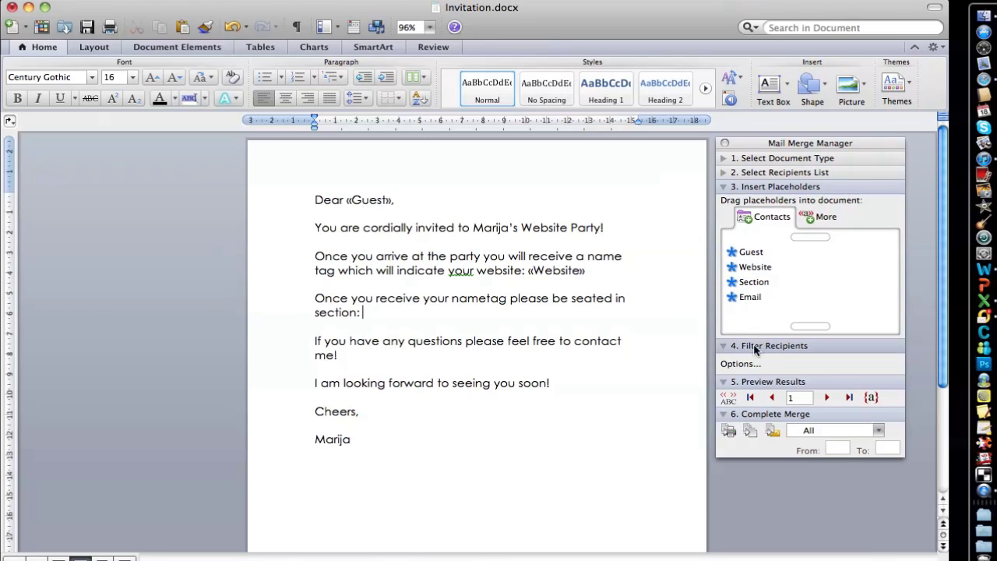
{"action": "left_click_drag", "start_coordinate": [754, 282], "coordinate": [363, 313]}
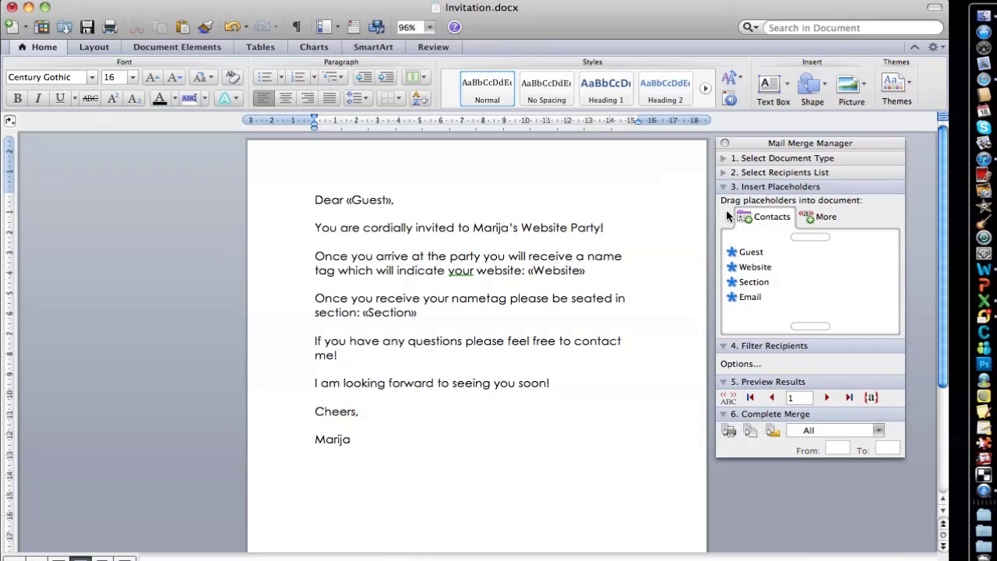
{"action": "left_click", "coordinate": [723, 188]}
{"action": "left_click", "coordinate": [723, 187]}
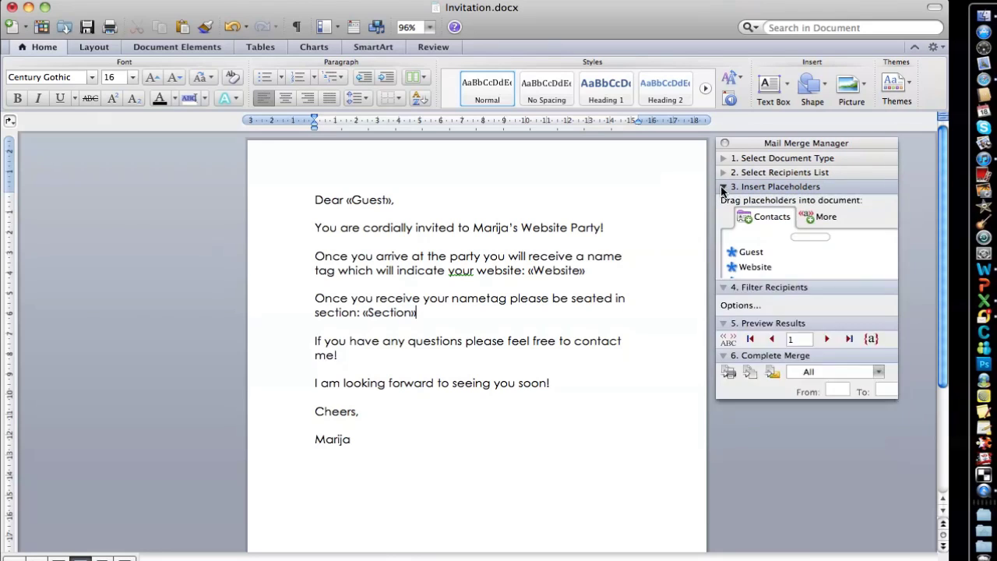
{"action": "left_click", "coordinate": [732, 300]}
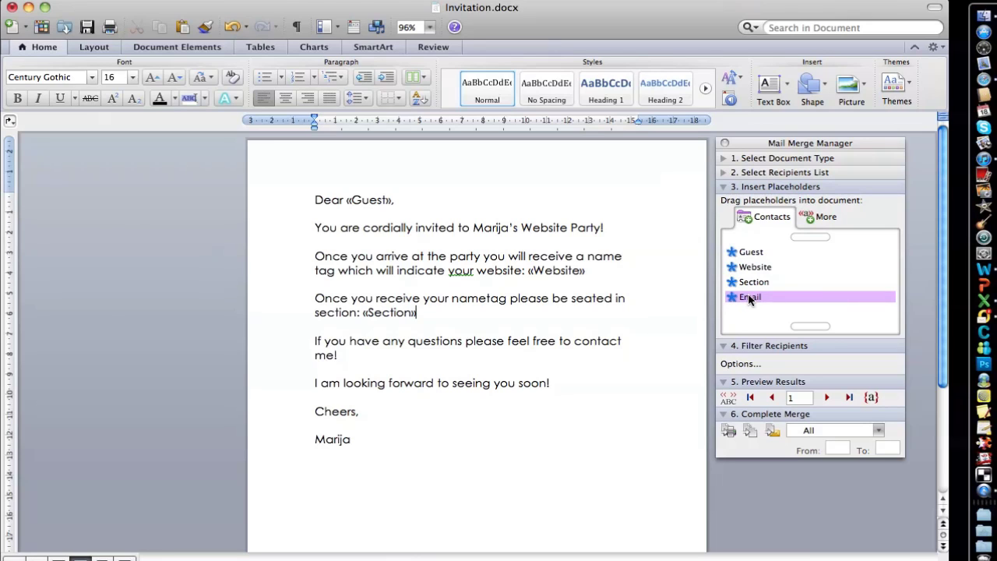
{"action": "left_click", "coordinate": [723, 187]}
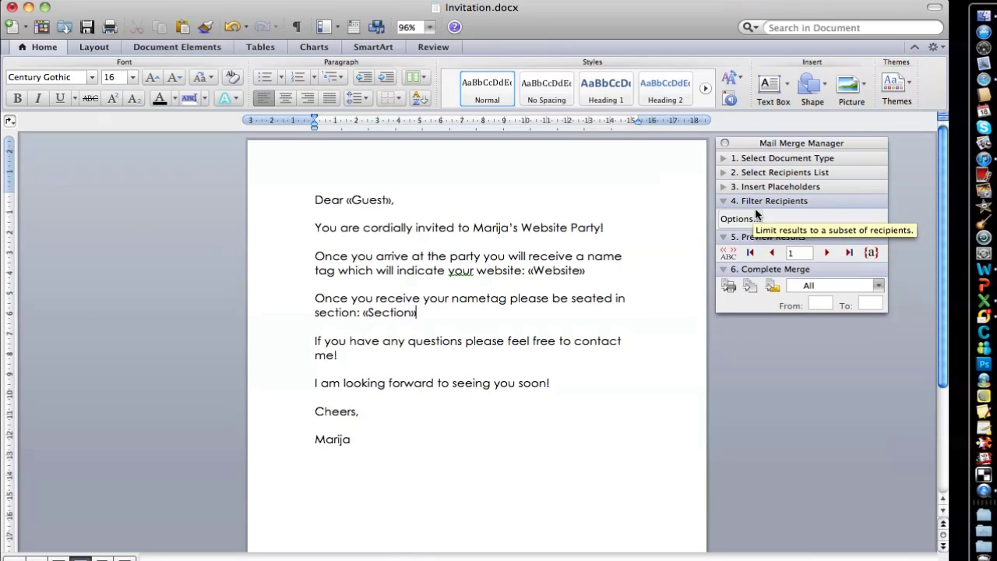
{"action": "left_click", "coordinate": [740, 219]}
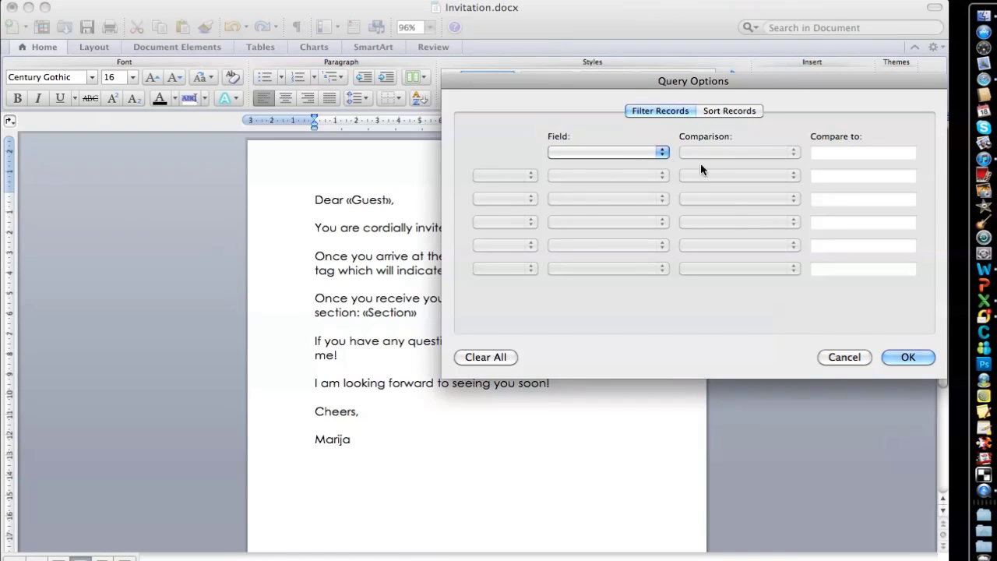
{"action": "left_click", "coordinate": [846, 361]}
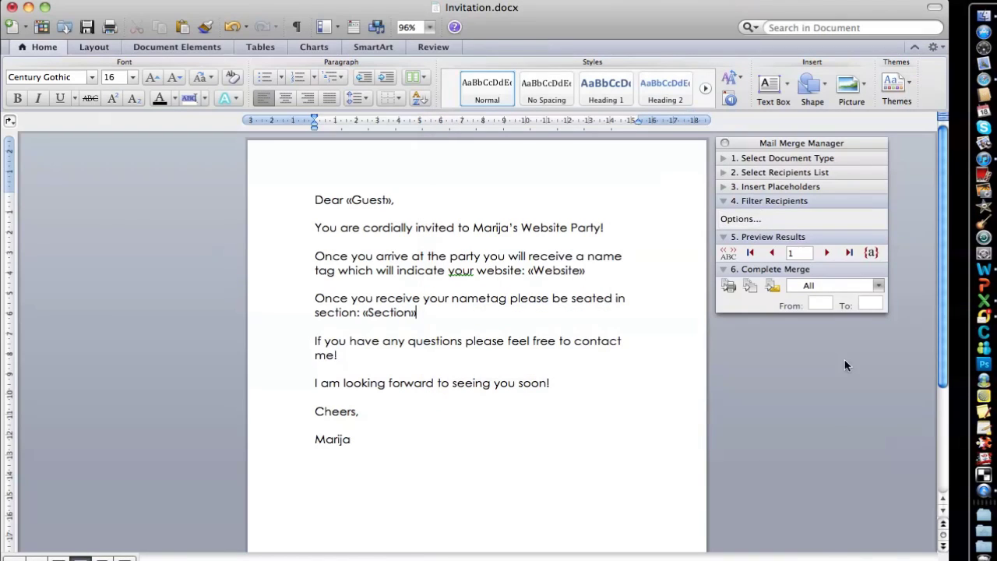
{"action": "left_click", "coordinate": [753, 201]}
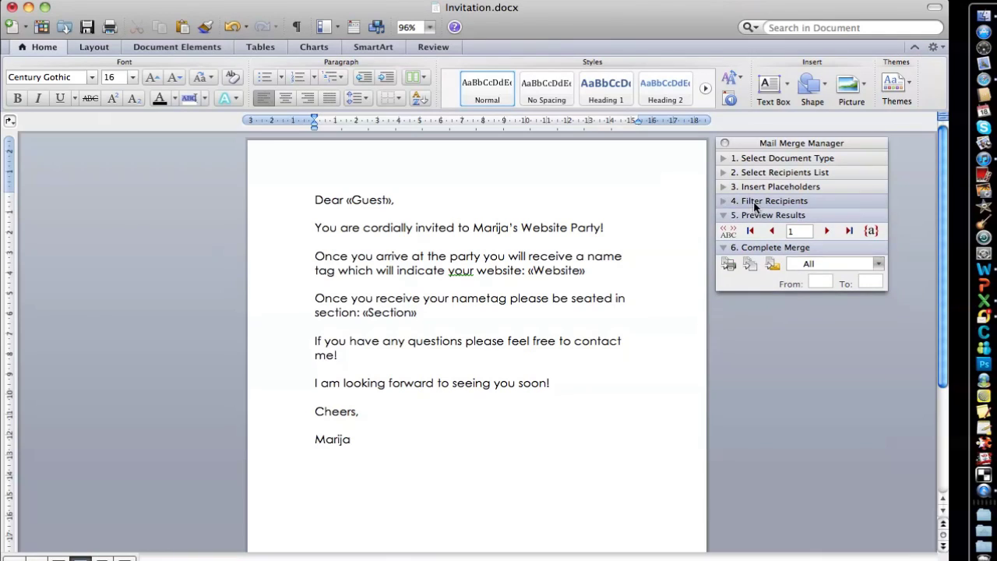
Turn on View Merged Data and step to record 4, showing section D-2
{"action": "left_click", "coordinate": [726, 232]}
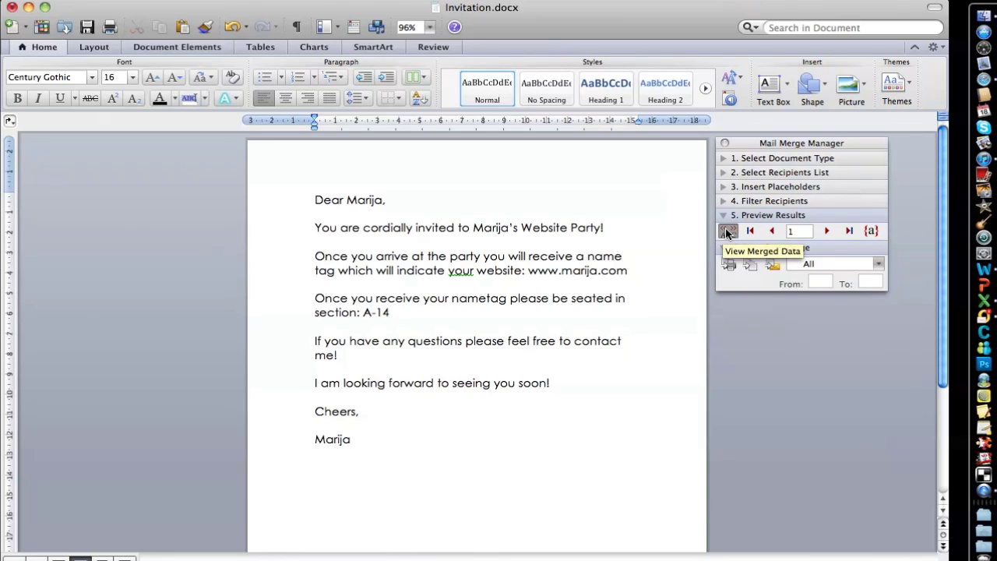
{"action": "left_click", "coordinate": [828, 231]}
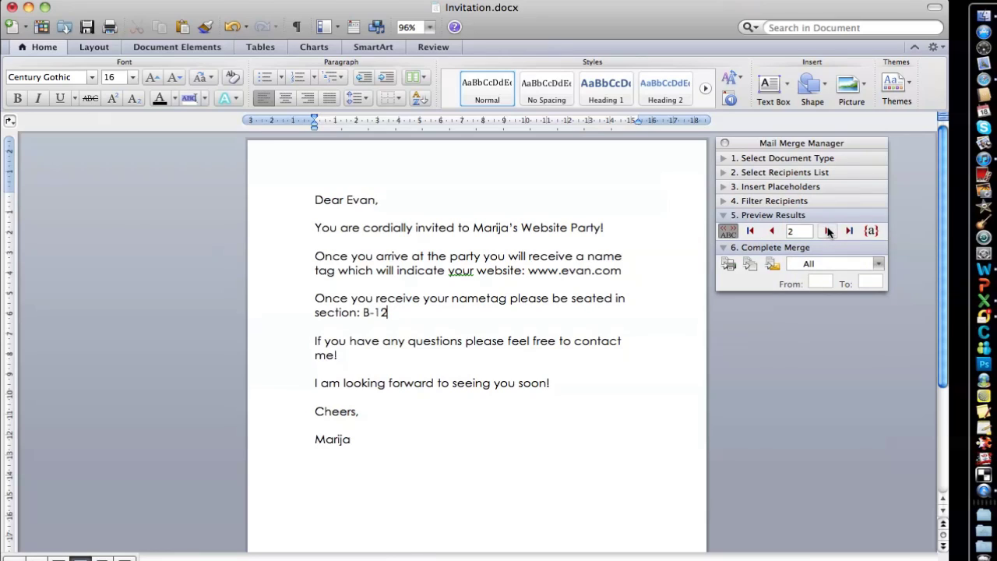
{"action": "left_click", "coordinate": [828, 231]}
{"action": "left_click", "coordinate": [828, 231]}
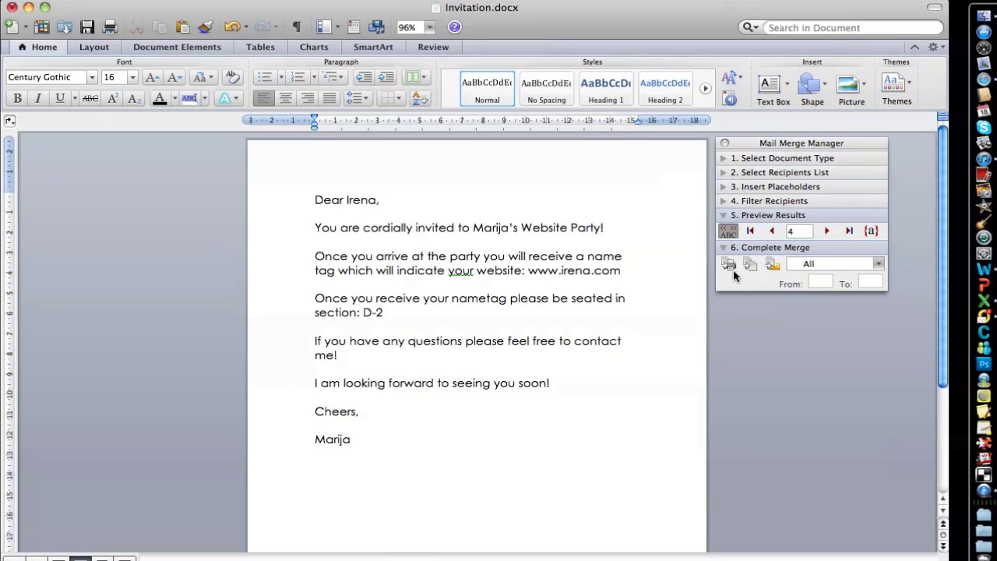
{"action": "left_click", "coordinate": [776, 215]}
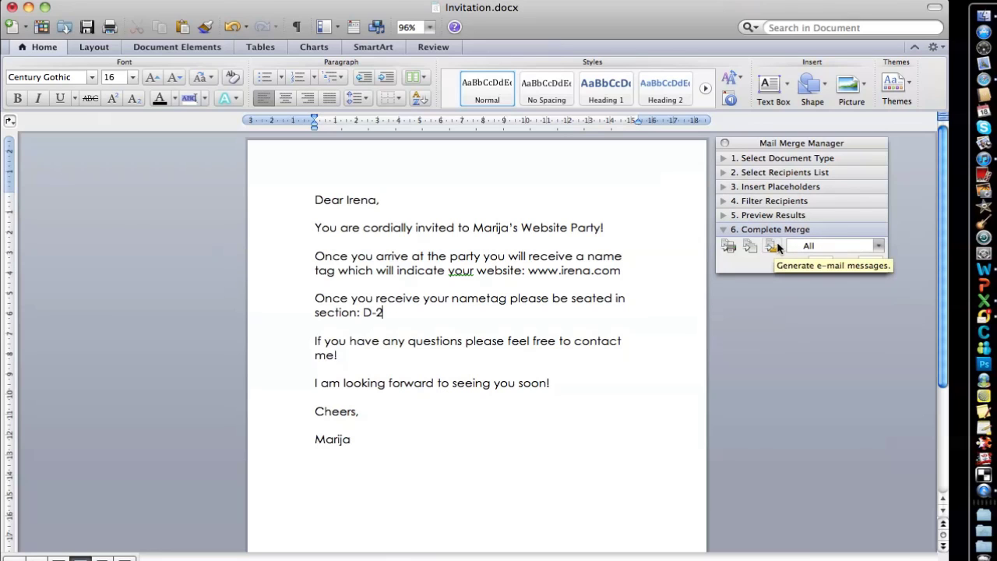
Merge to the Outbox as HTML e-mails to the Email field, subject 'My Website Party!'
{"action": "left_click", "coordinate": [774, 246]}
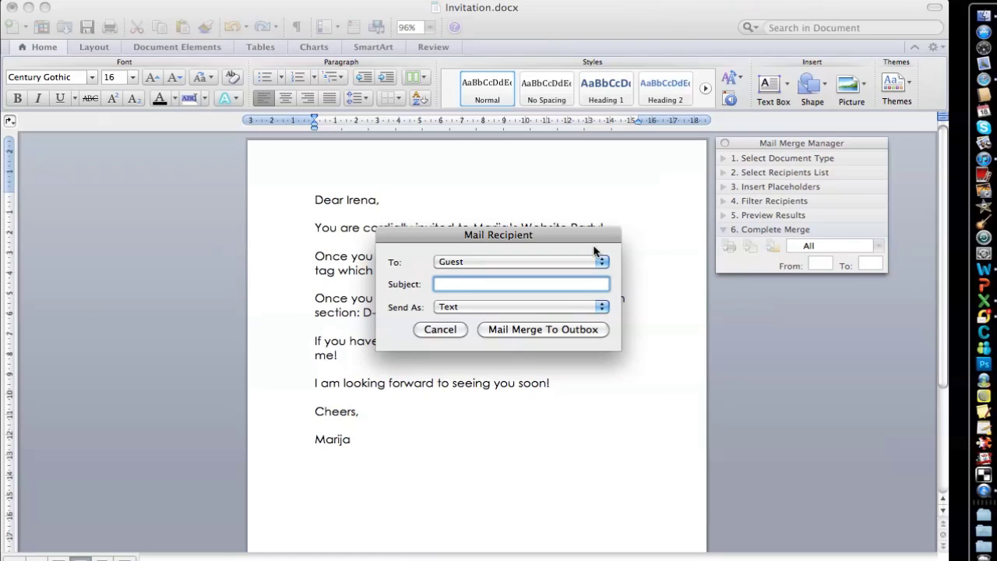
{"action": "left_click", "coordinate": [598, 262]}
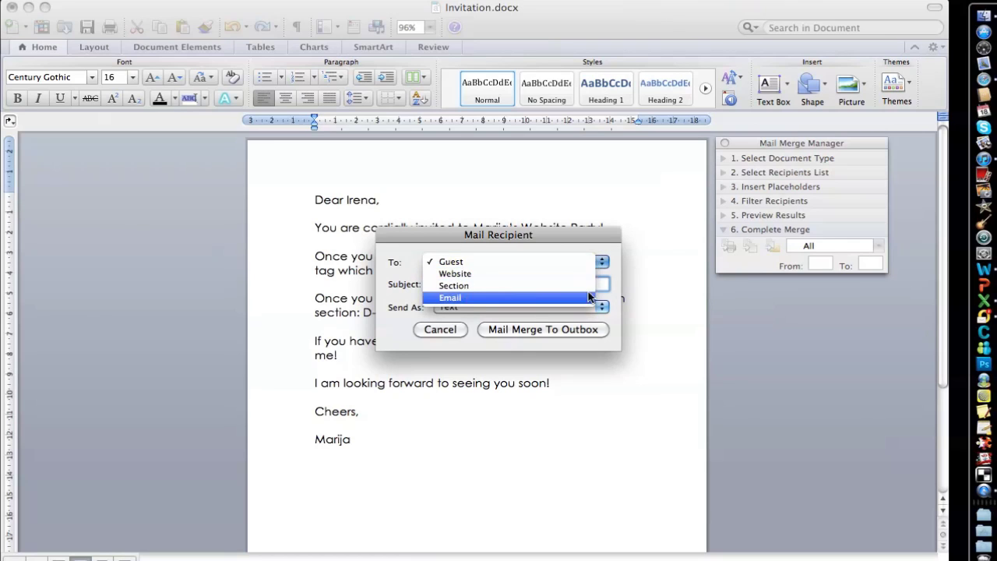
{"action": "left_click", "coordinate": [591, 298]}
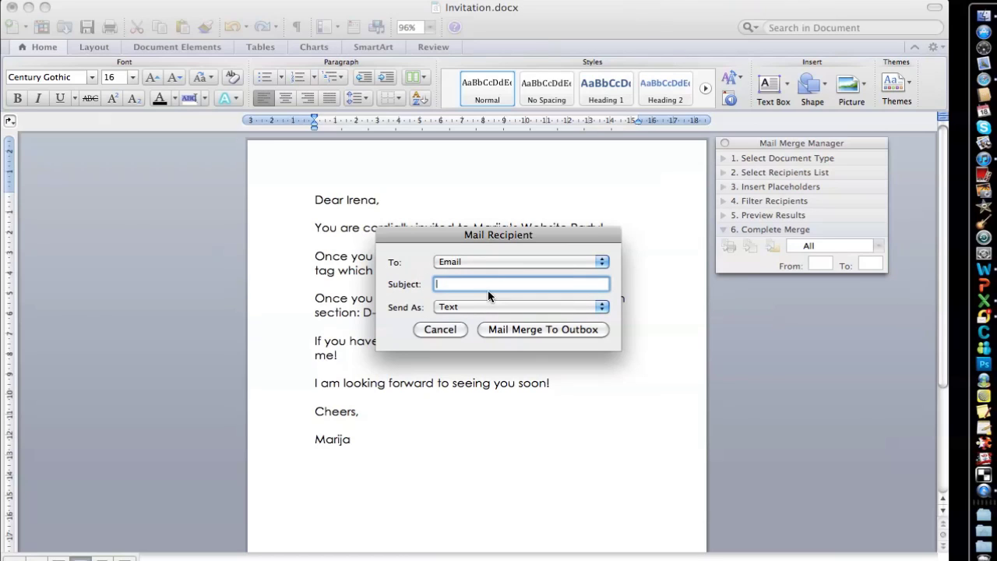
{"action": "type", "text": "My WEbsi"}
{"action": "key", "text": "BackSpace"}
{"action": "key", "text": "BackSpace"}
{"action": "key", "text": "BackSpace"}
{"action": "key", "text": "BackSpace"}
{"action": "type", "text": "ebsite Party!"}
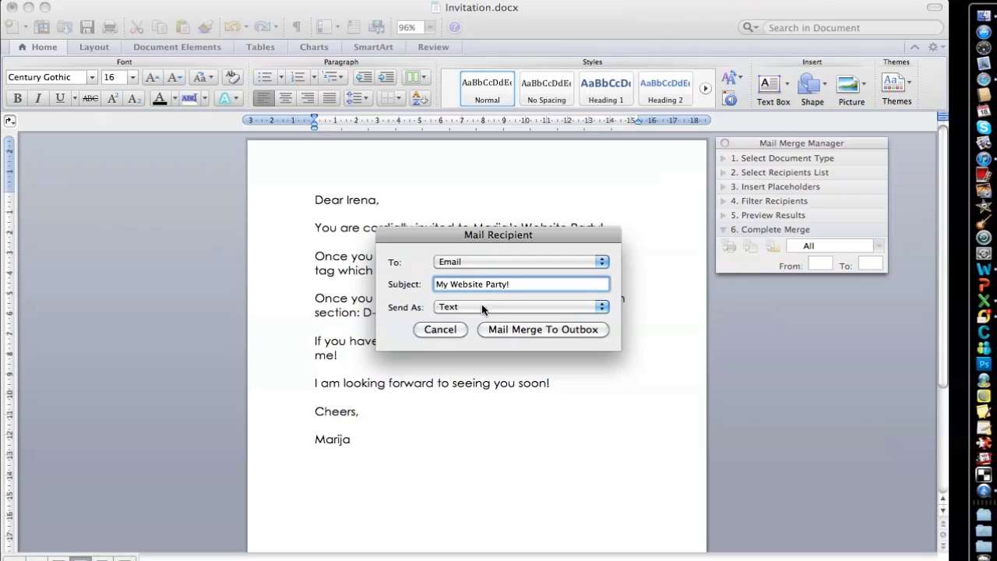
{"action": "left_click", "coordinate": [481, 308]}
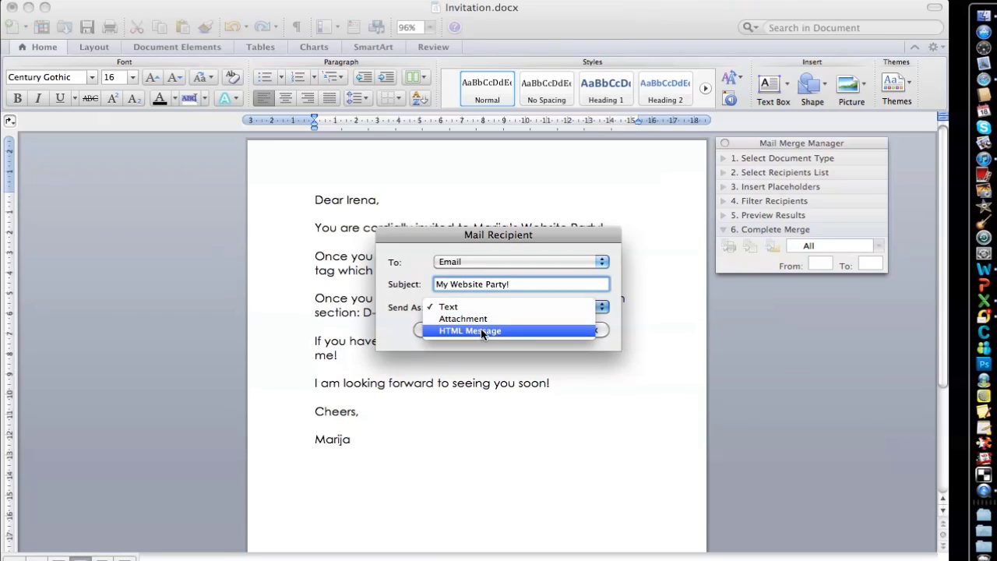
{"action": "left_click", "coordinate": [482, 331]}
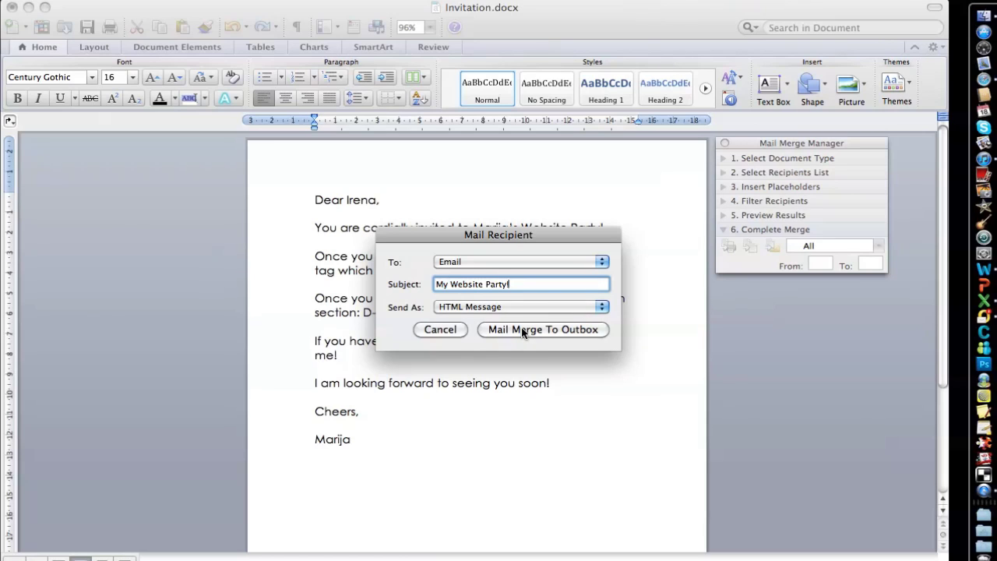
{"action": "left_click", "coordinate": [524, 329]}
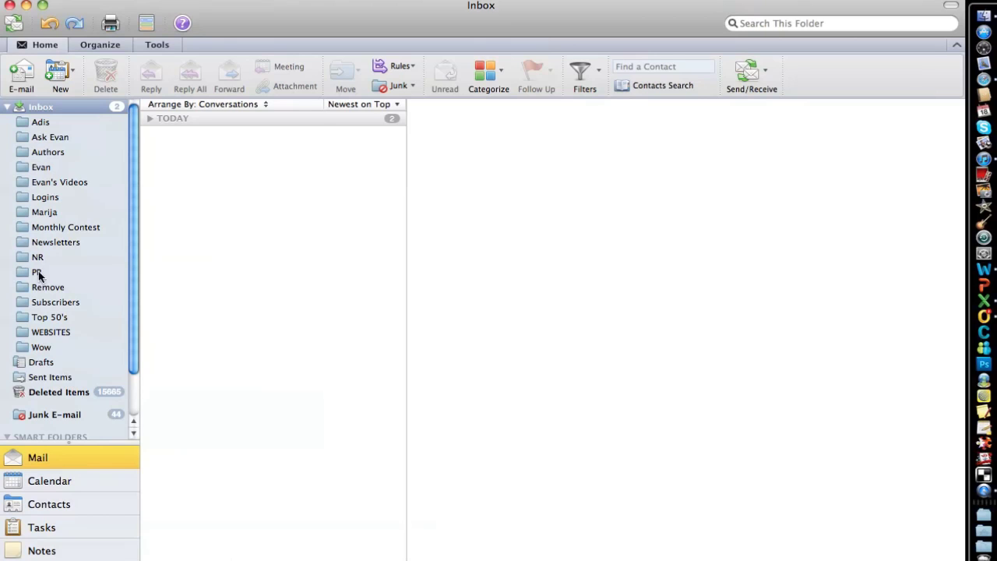
Minimize Outlook to bring the merged Word letter back to the front
{"action": "left_click", "coordinate": [26, 6]}
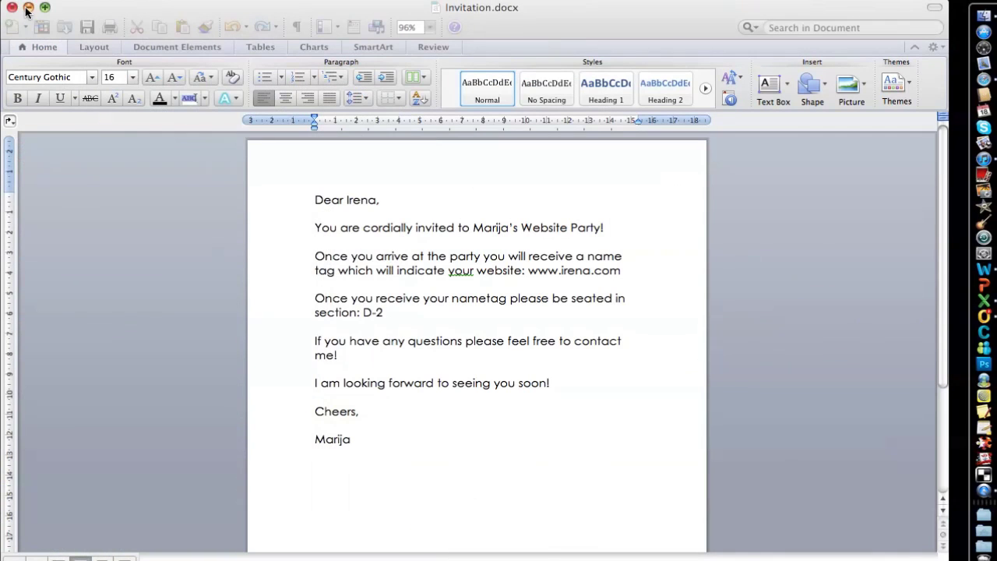